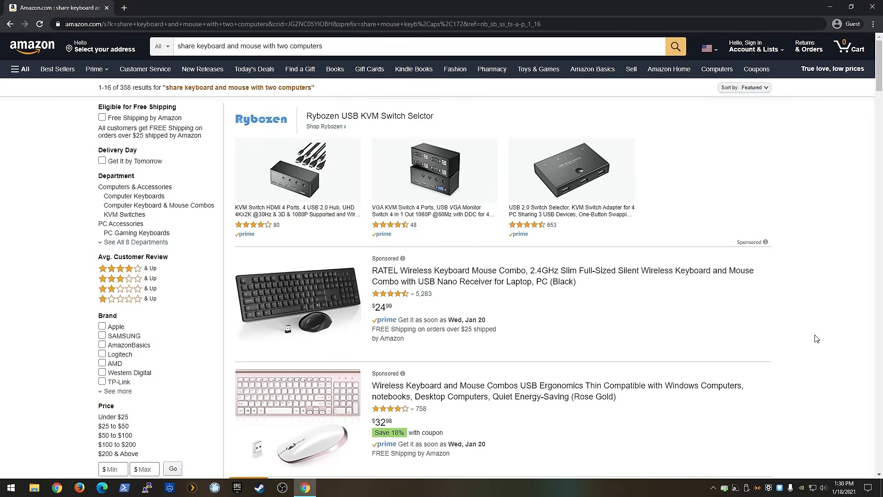
scroll(441, 276, down, 4)
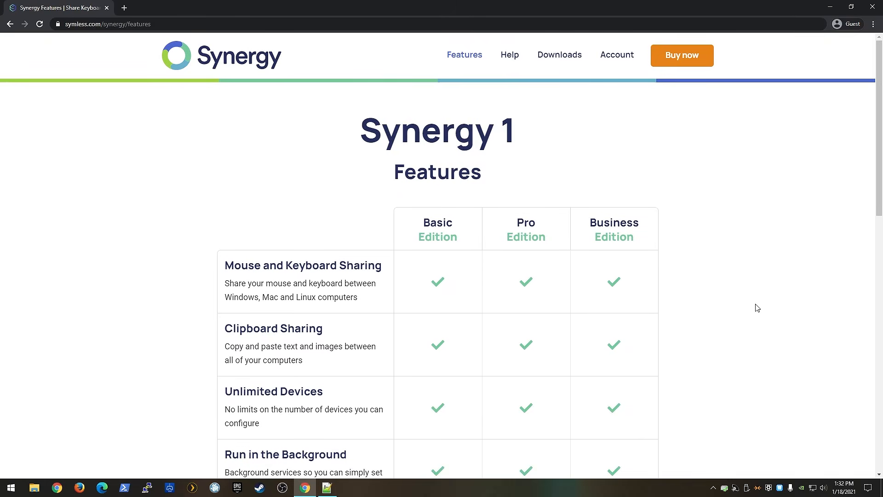
scroll(757, 311, down, 2)
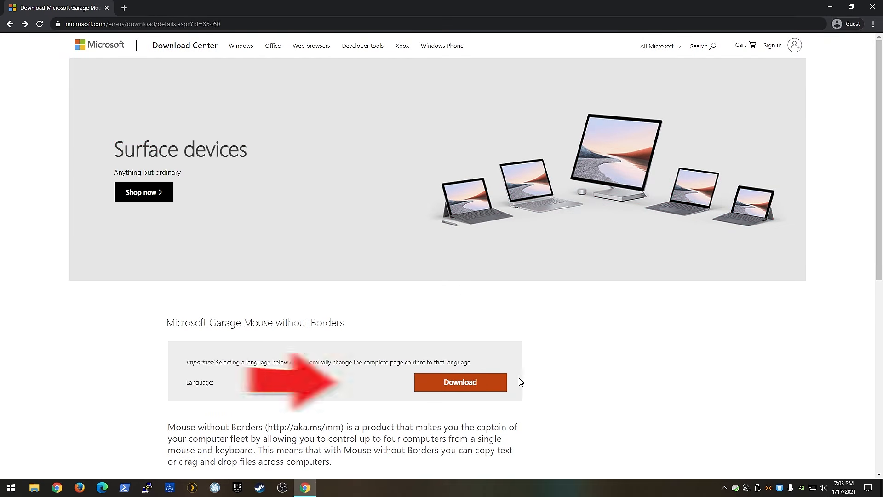
Download Microsoft Garage Mouse without Borders and install it from MouseWithoutBordersSetup, accepting the license terms
click(487, 383)
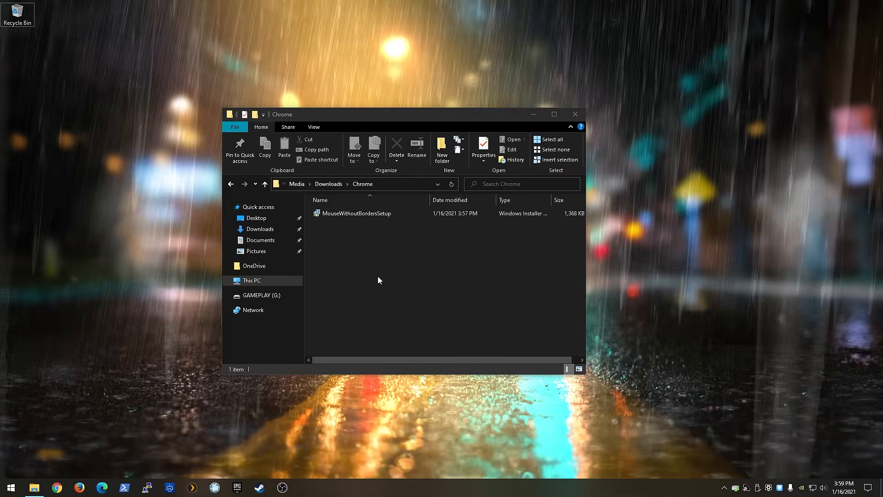
double_click(370, 214)
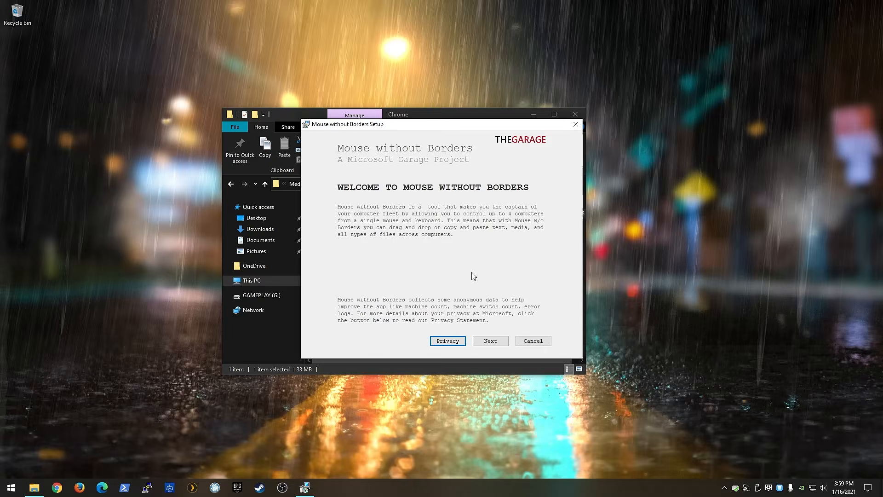
click(490, 341)
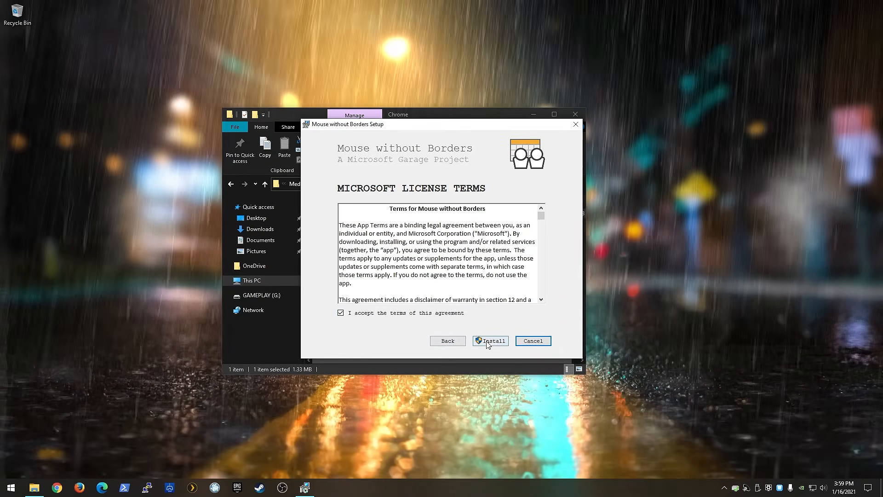
click(491, 342)
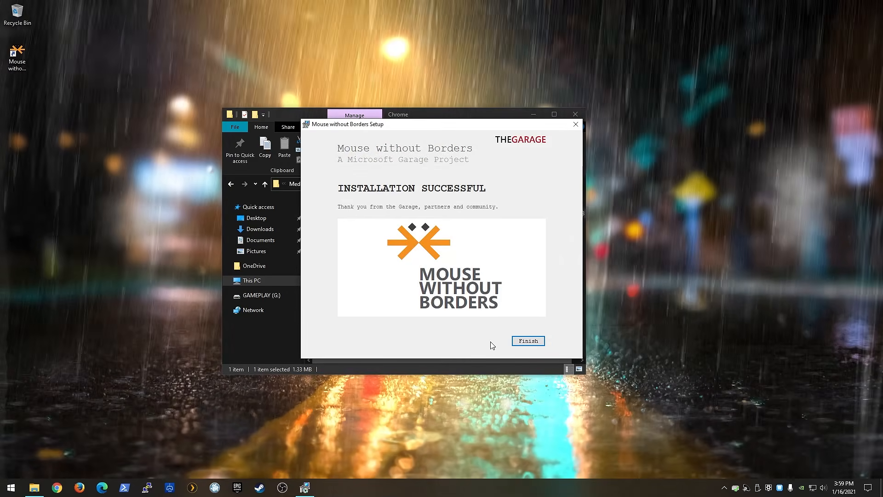
click(537, 341)
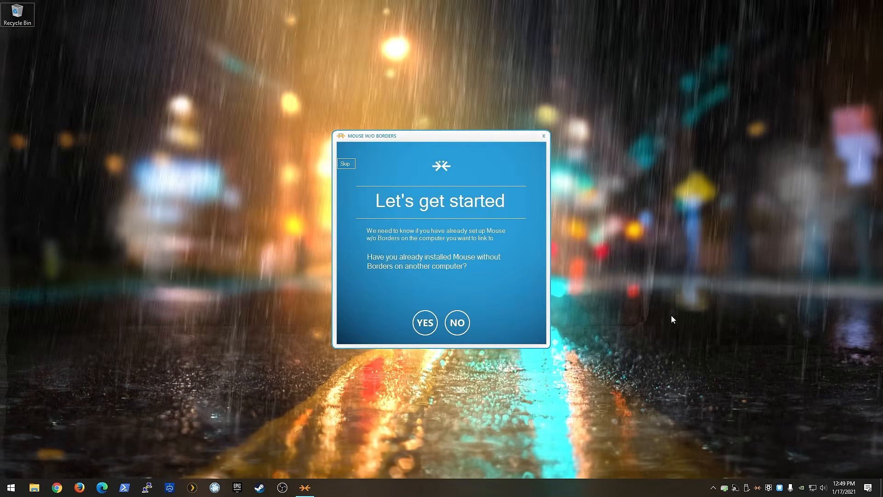
Skip the guided setup in Mouse without Borders and show the shared security key as readable text
click(346, 165)
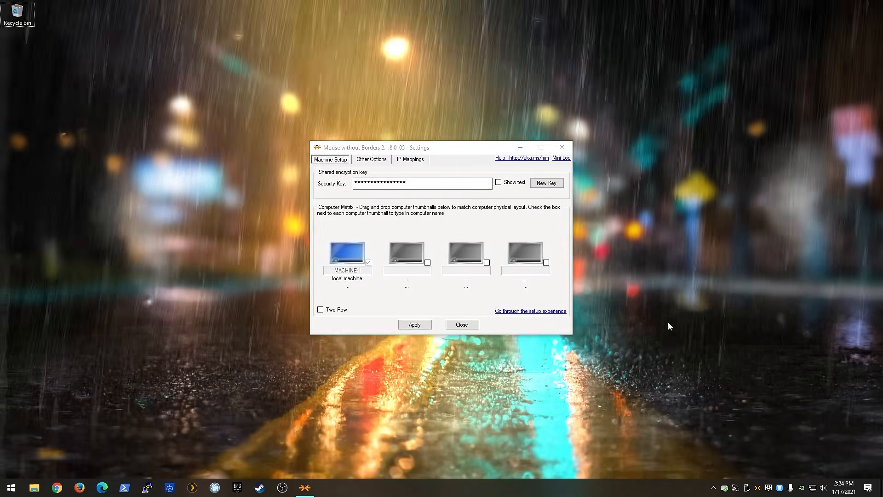
click(519, 183)
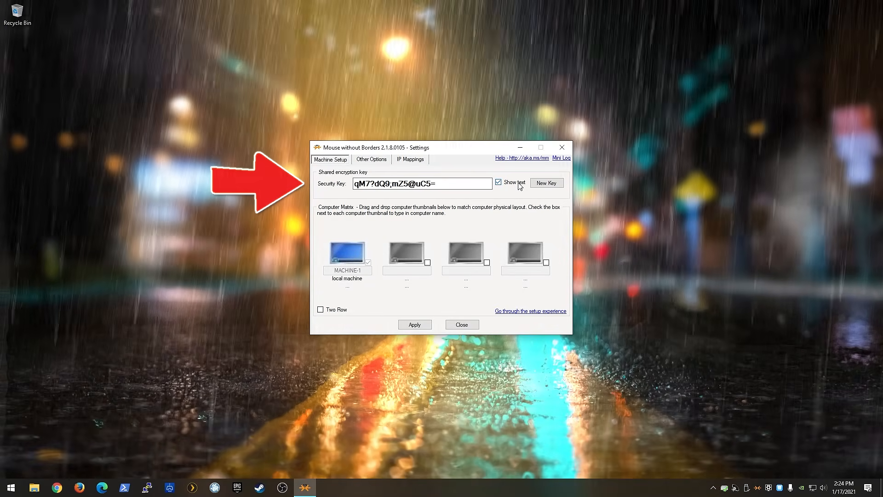
Look up the PC name in the Windows system settings and add the second computer to the matrix as MACHINE-2, applying the setup
click(427, 262)
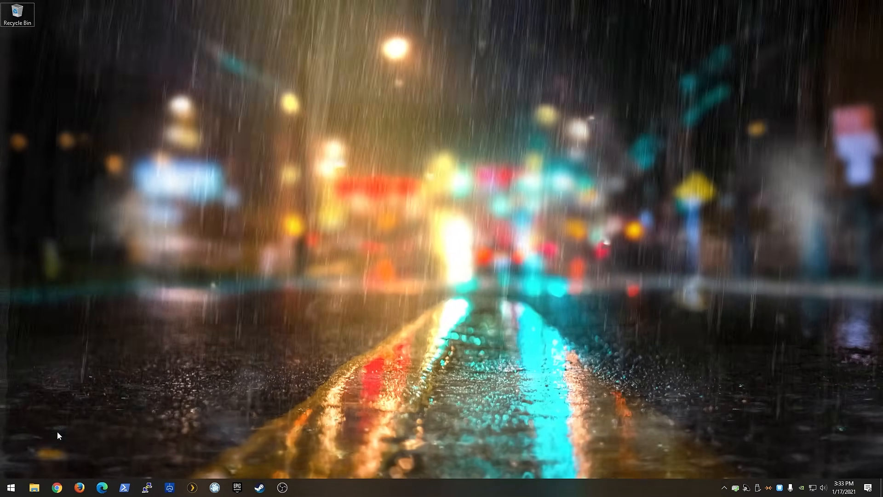
click(12, 487)
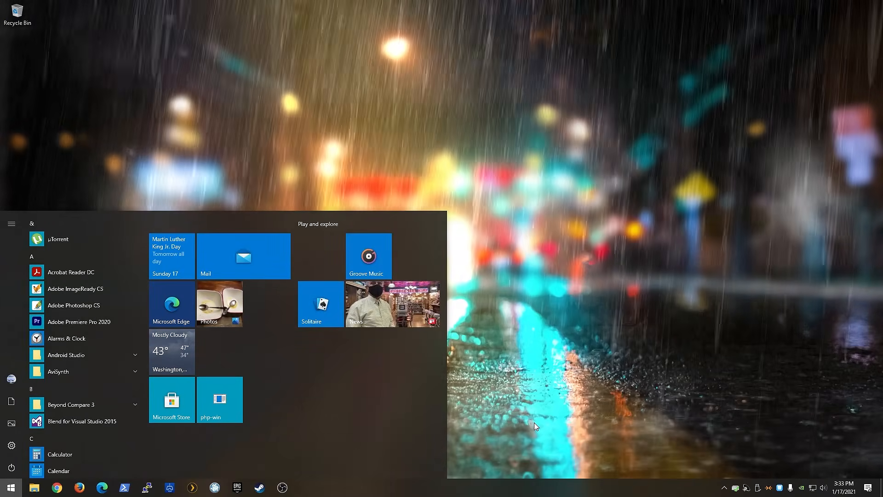
text(pc name)
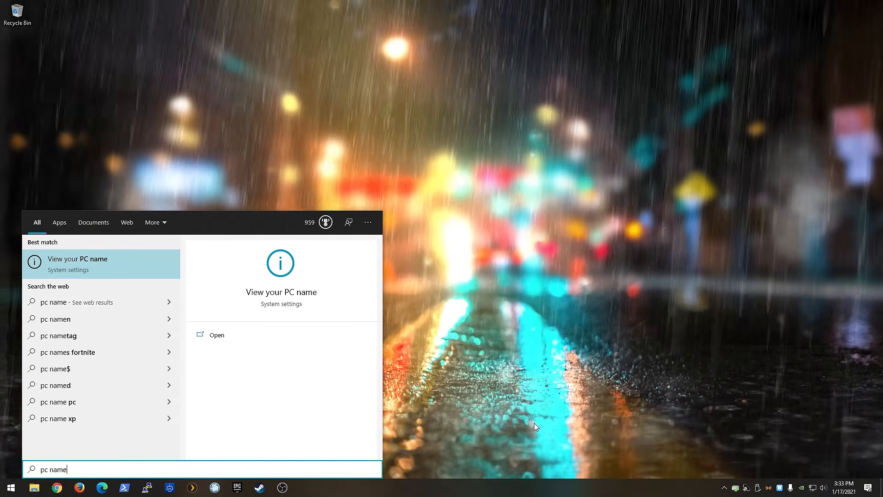
key(Return)
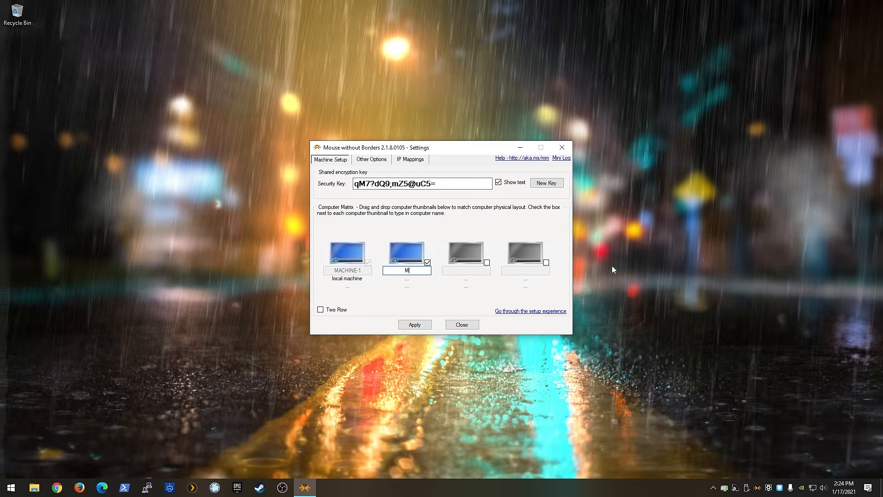
text(MACHINE)
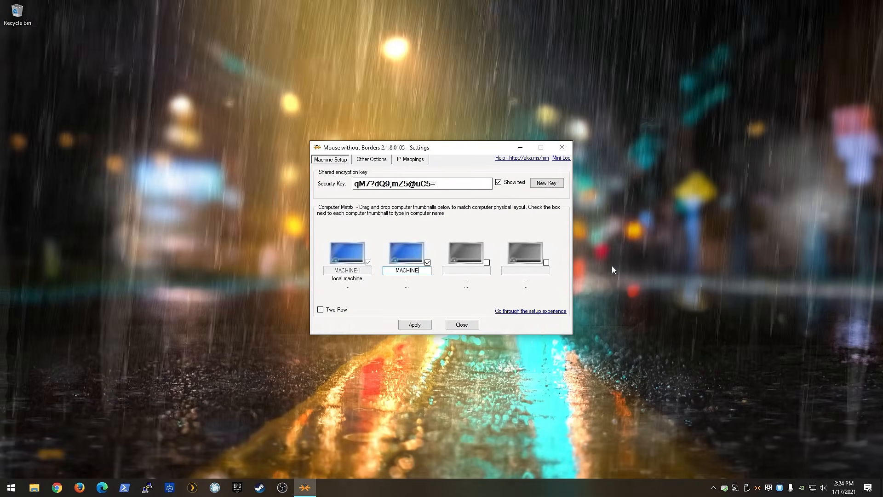
text(-2)
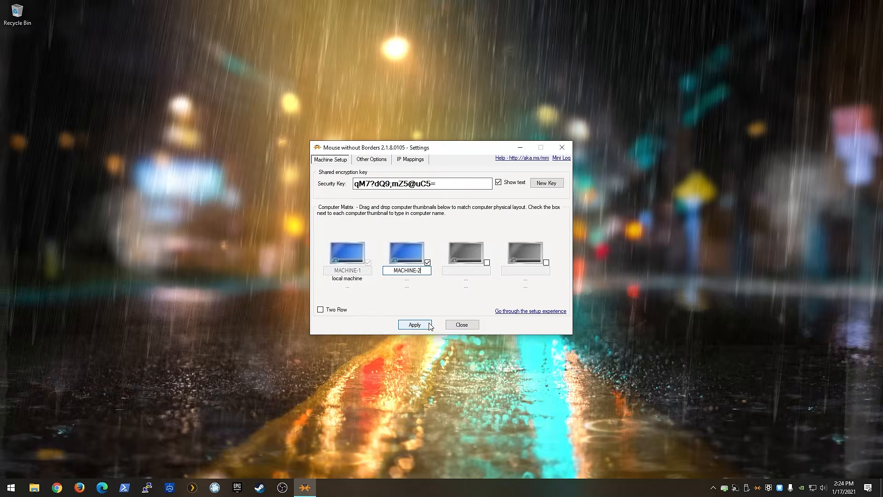
click(429, 324)
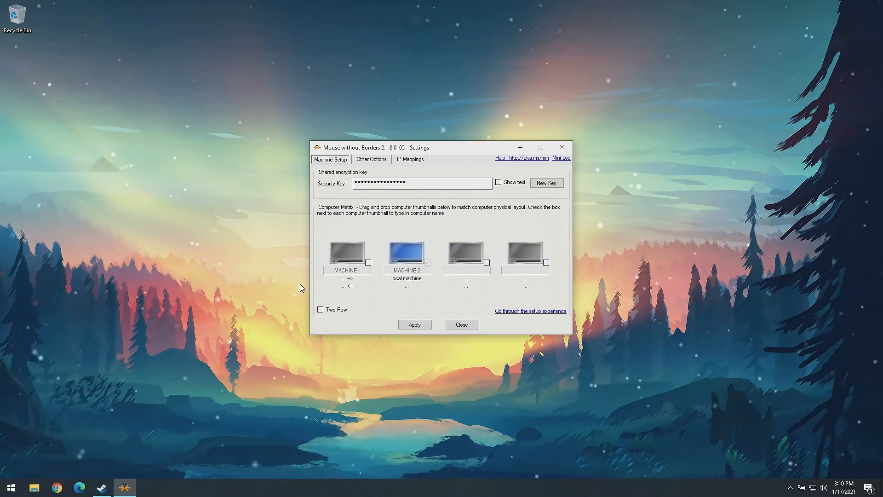
On the second computer, enter the shared security key, enable MACHINE-1 in the computer matrix and apply the setup
click(445, 184)
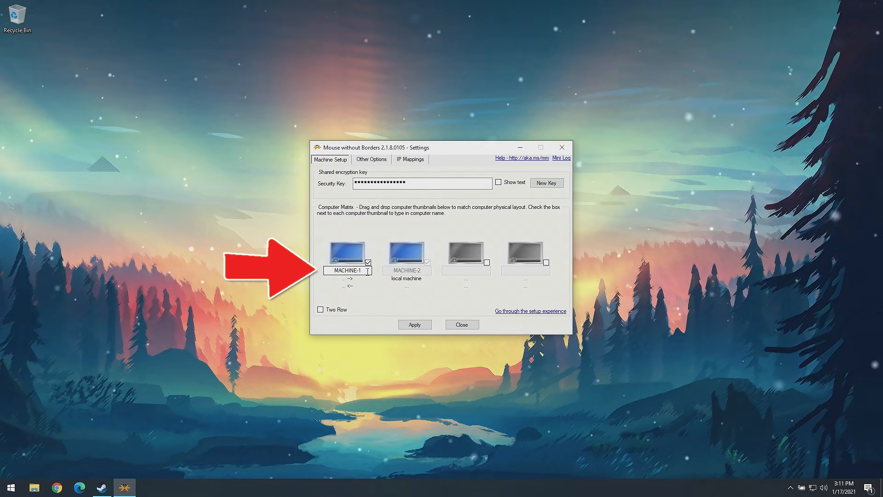
click(428, 327)
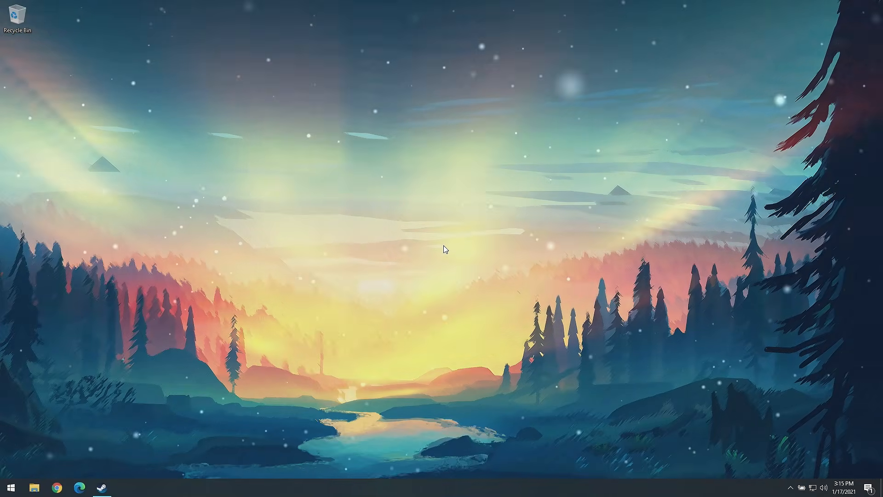
Test the shared keyboard on the second computer by entering "i can type here too" in the Windows search
click(11, 487)
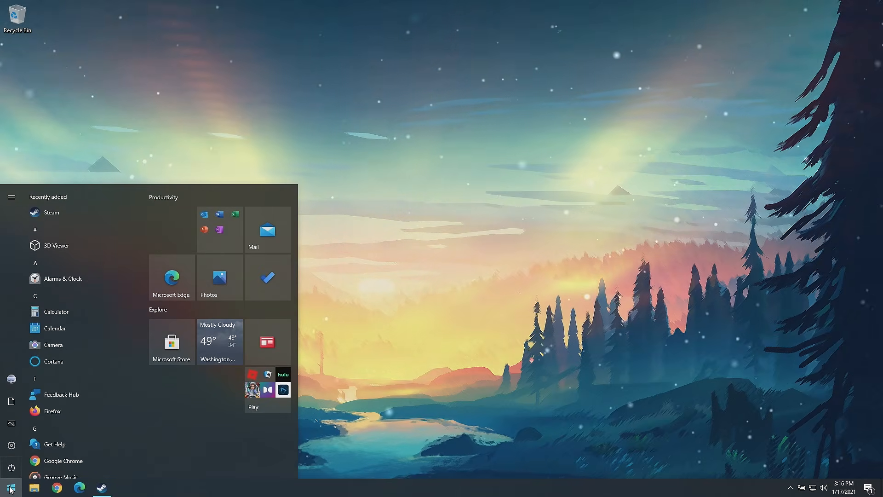
text(i can )
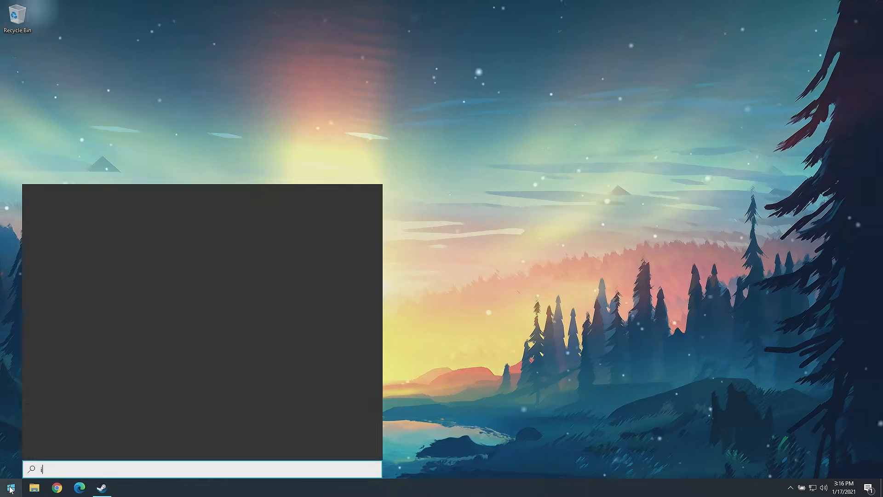
text(type here too)
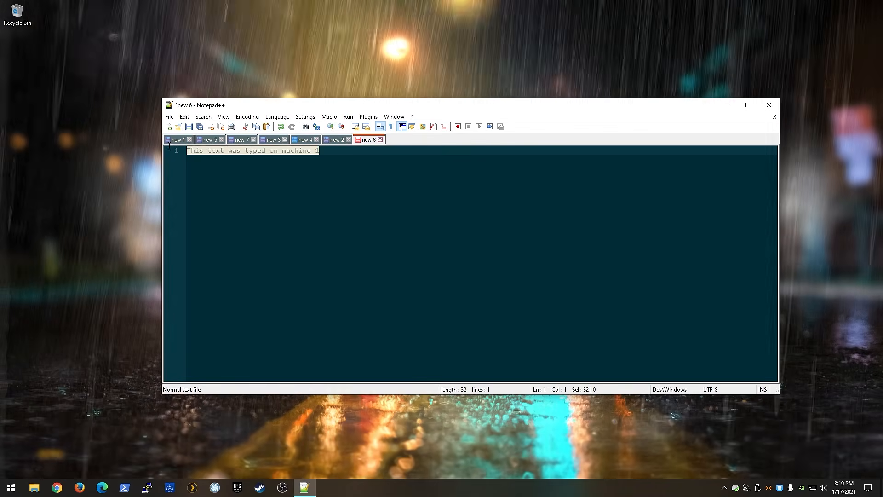
Copy the selected line "This text was typed on machine 1" in Notepad++ on the first computer
right_click(263, 153)
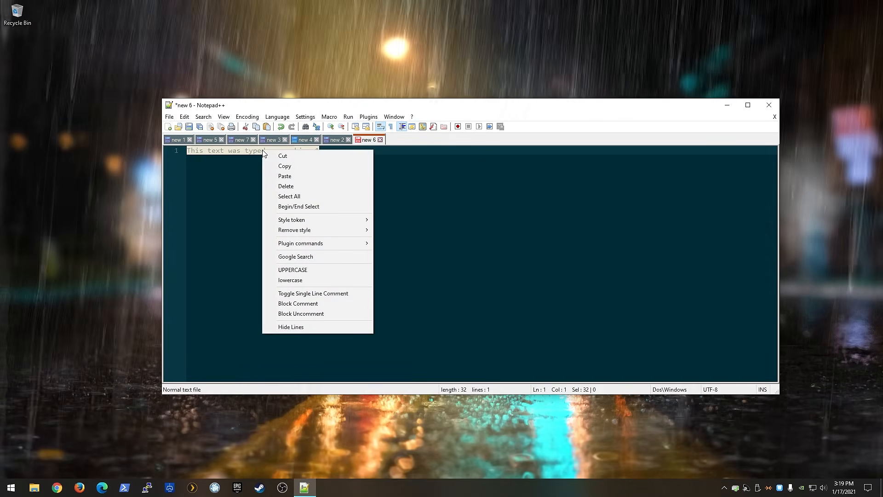
click(293, 166)
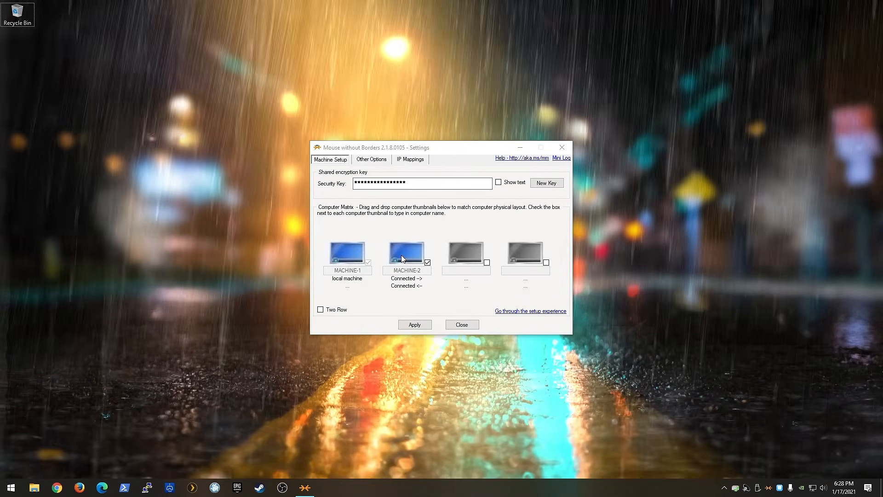
Move MACHINE-2 ahead of MACHINE-1 in the computer matrix and swap the two back
drag(401, 255, 342, 263)
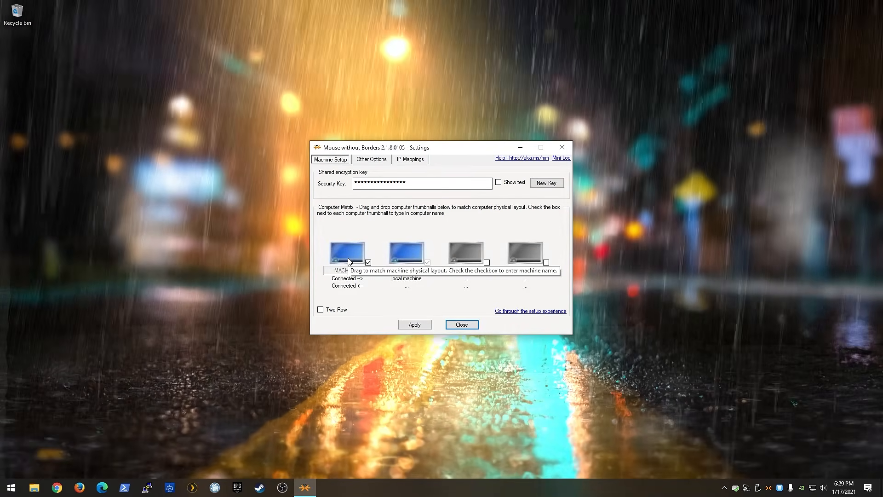
drag(348, 260, 410, 258)
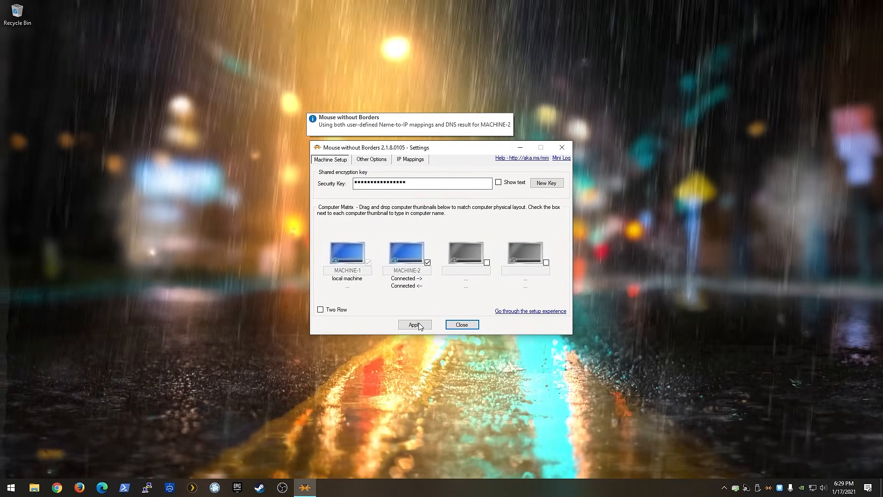
Review the other Mouse without Borders options and keyboard shortcuts, including clipboard sharing, and try out Ctrl with the on-screen keyboard displayed
click(373, 160)
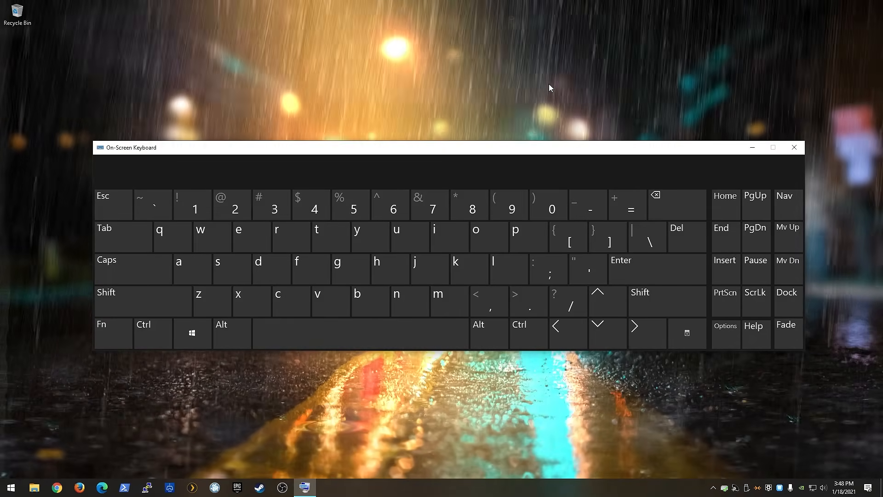
key(ctrl)
key(ctrl)
key(ctrl)
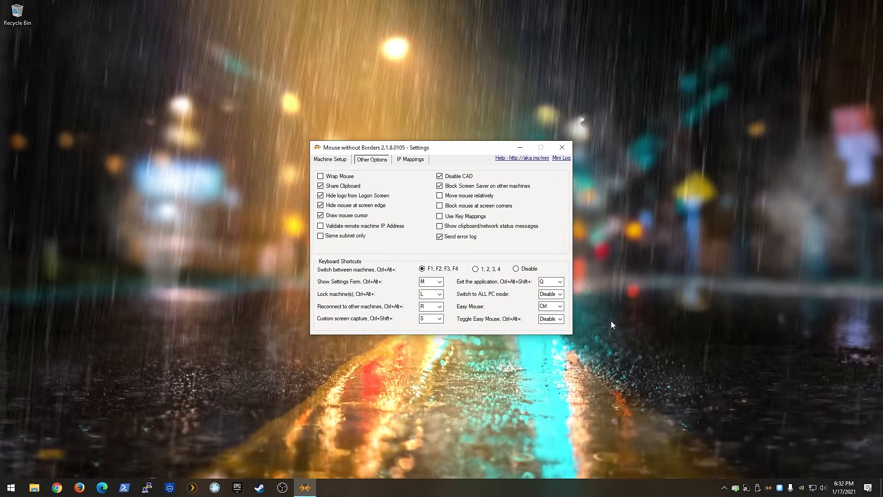
mouse_move(355, 189)
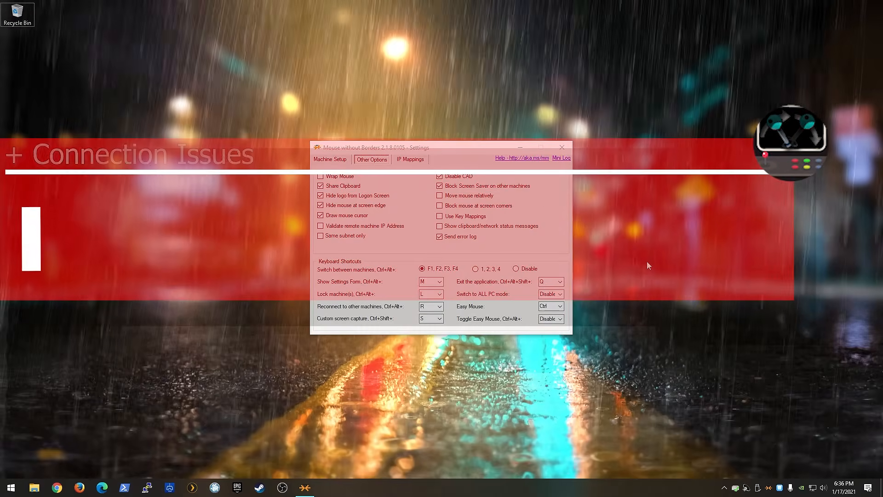
Add a machine name to IP address mapping line for MACHINE-3 with an address beginning 192.168
click(407, 161)
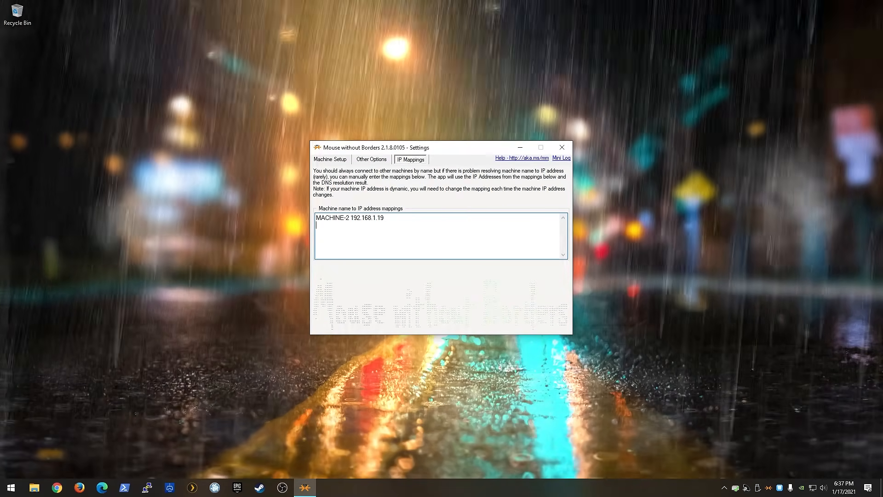
text(MACH)
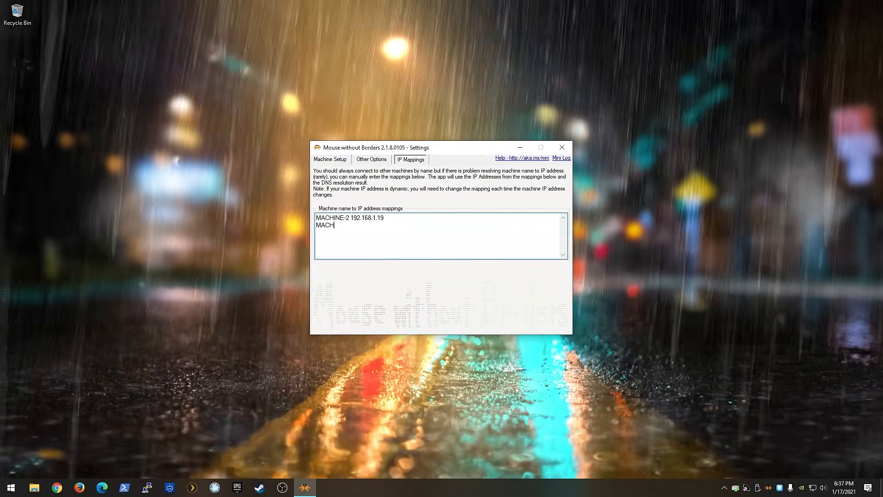
text(INE-3 192.)
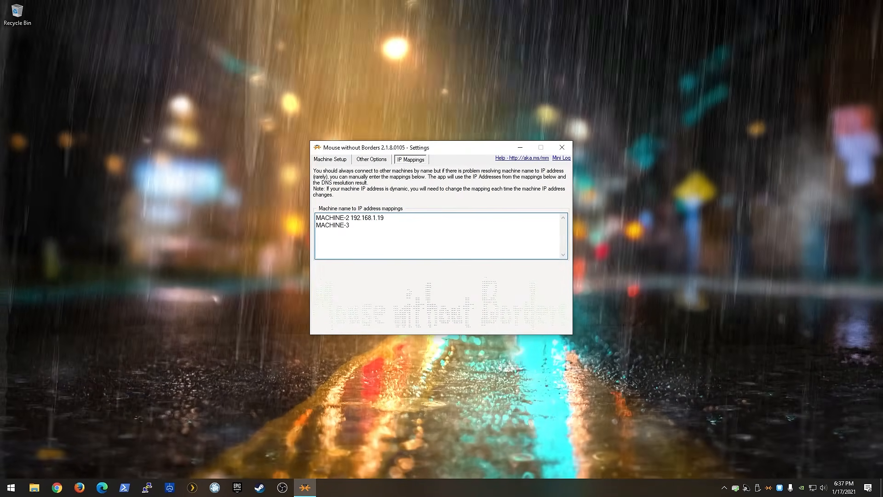
text(168.)
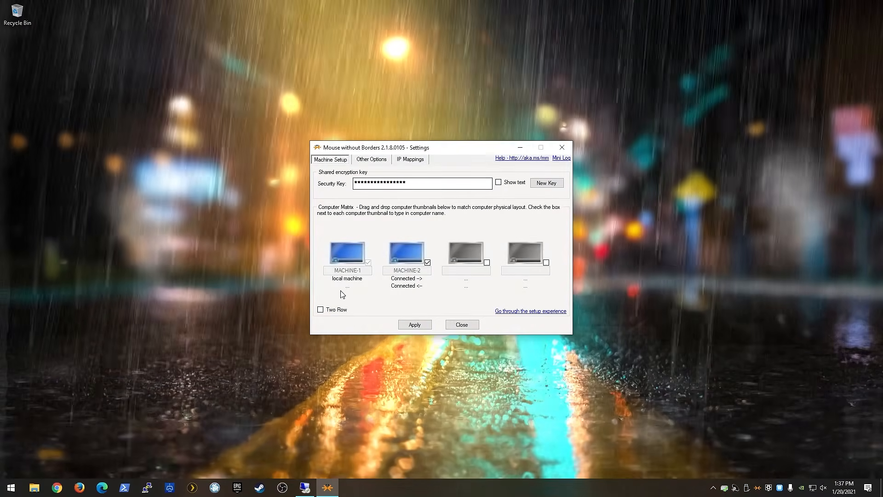
Arrange the computer matrix in two rows and enable the two lower computers as MACHINE-3 and MACHINE-4
click(333, 310)
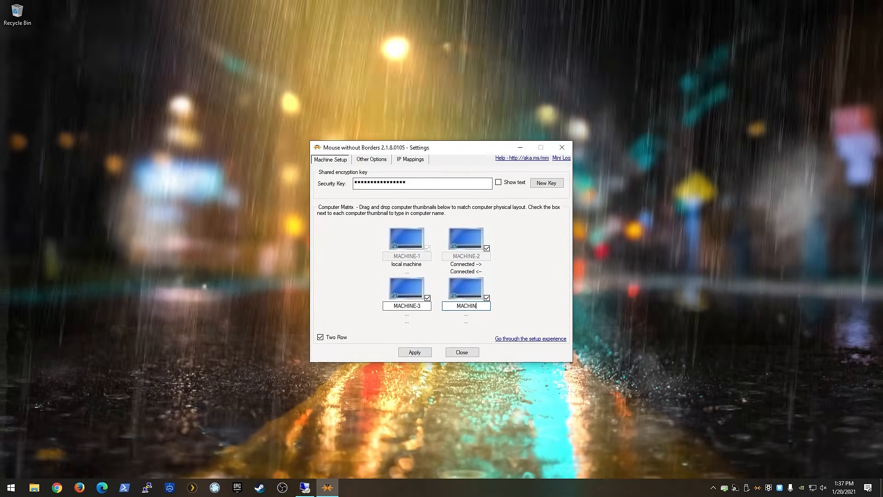
click(814, 341)
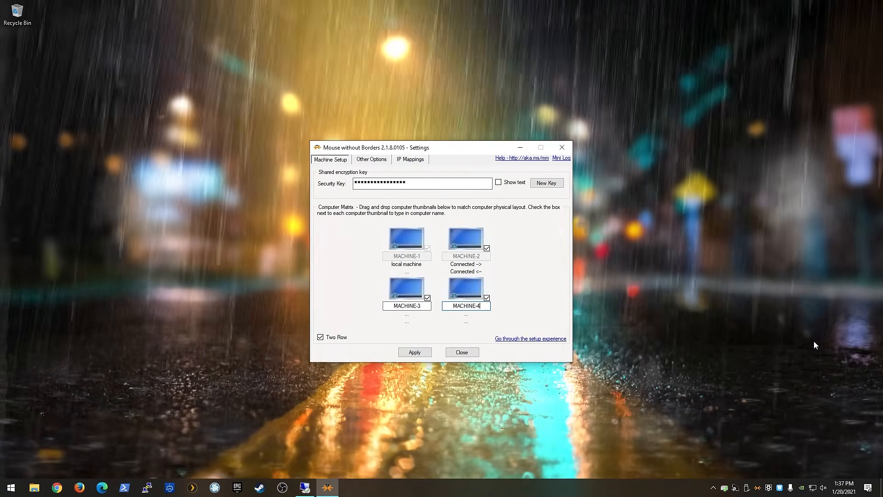